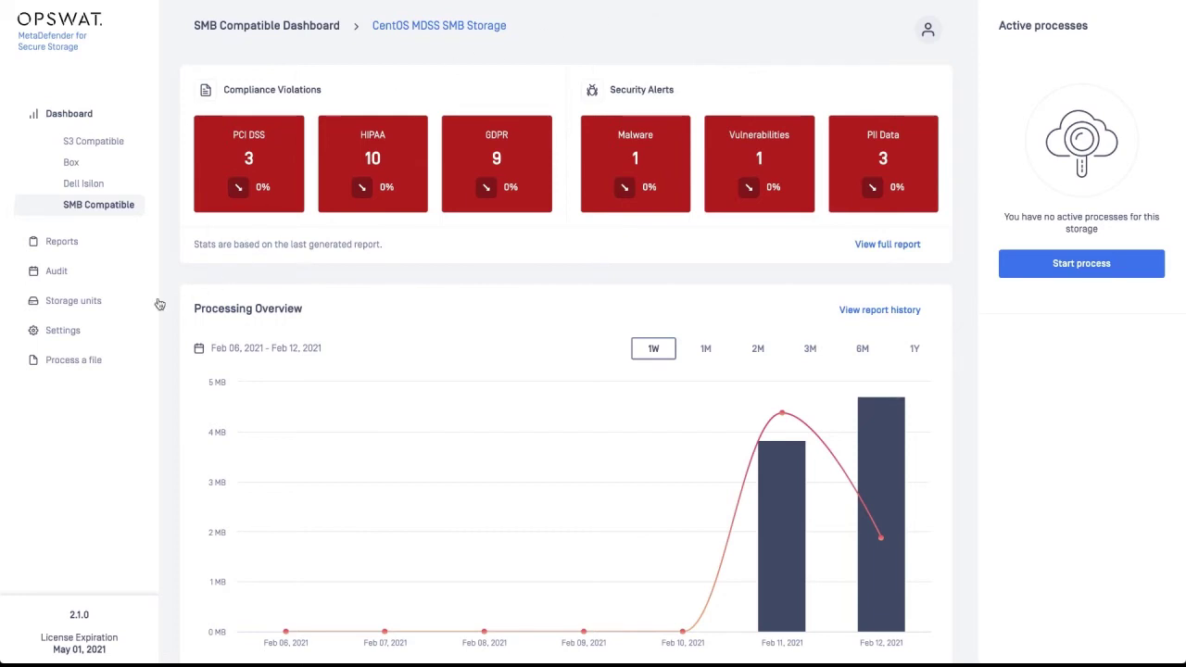
Review the configured storage units under network-attached storage and object storage
left_click(103, 305)
left_click(962, 101)
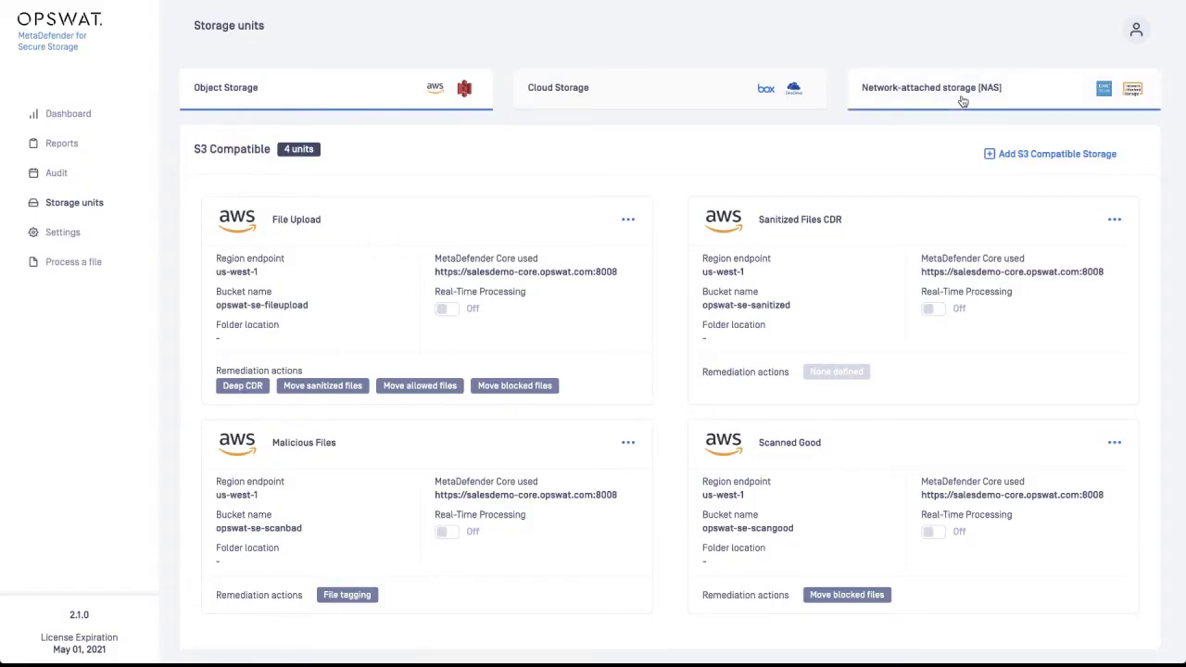
scroll(328, 548, "down", 3)
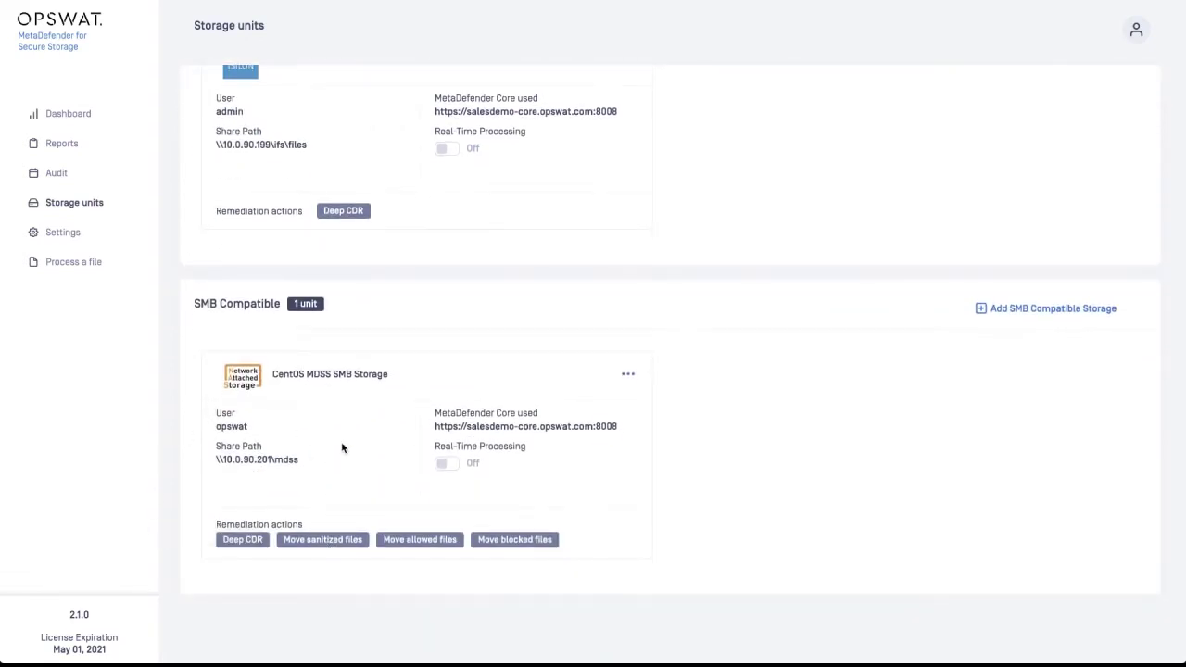
scroll(342, 448, "up", 4)
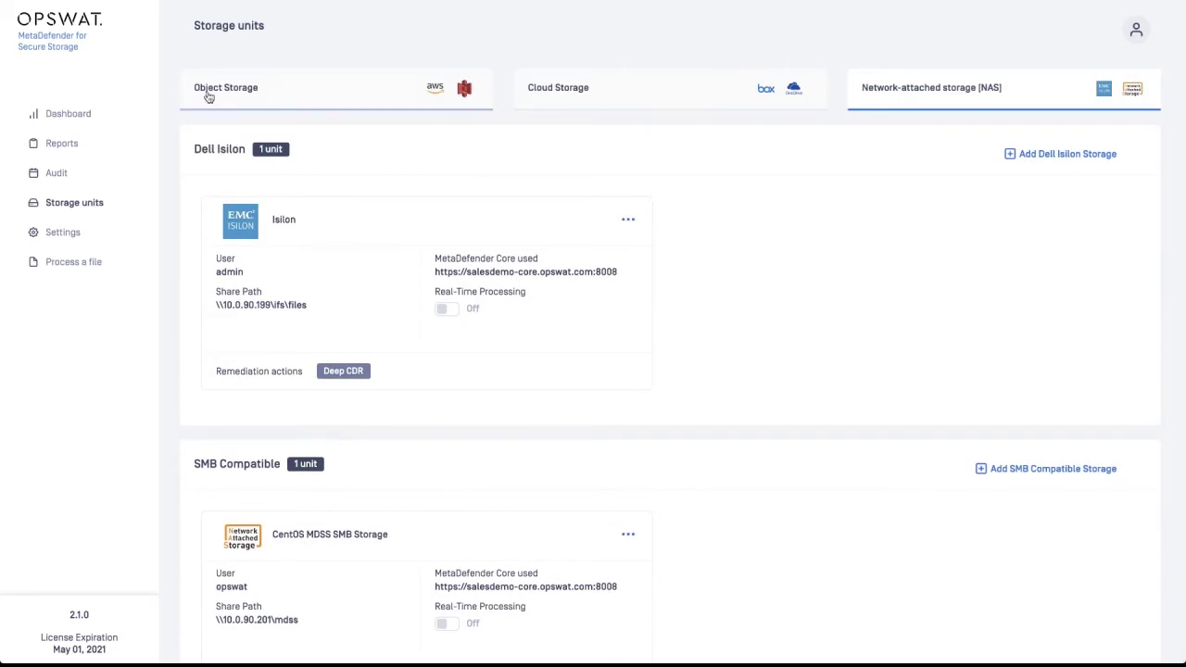
left_click(225, 90)
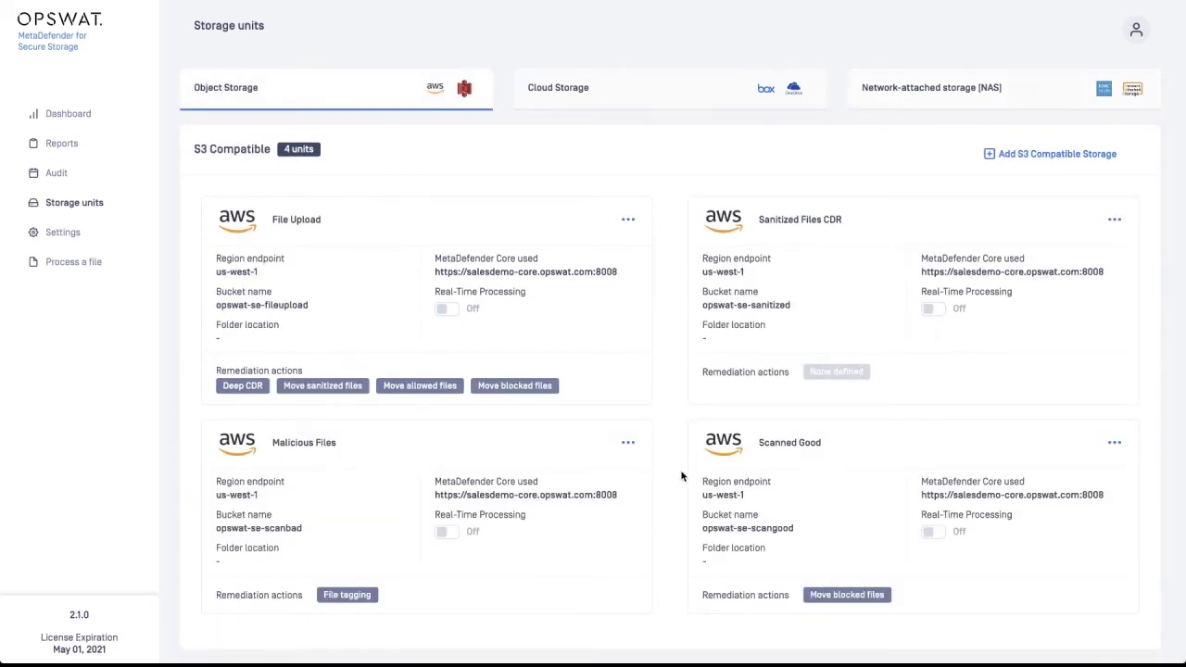
scroll(680, 477, "down", 1)
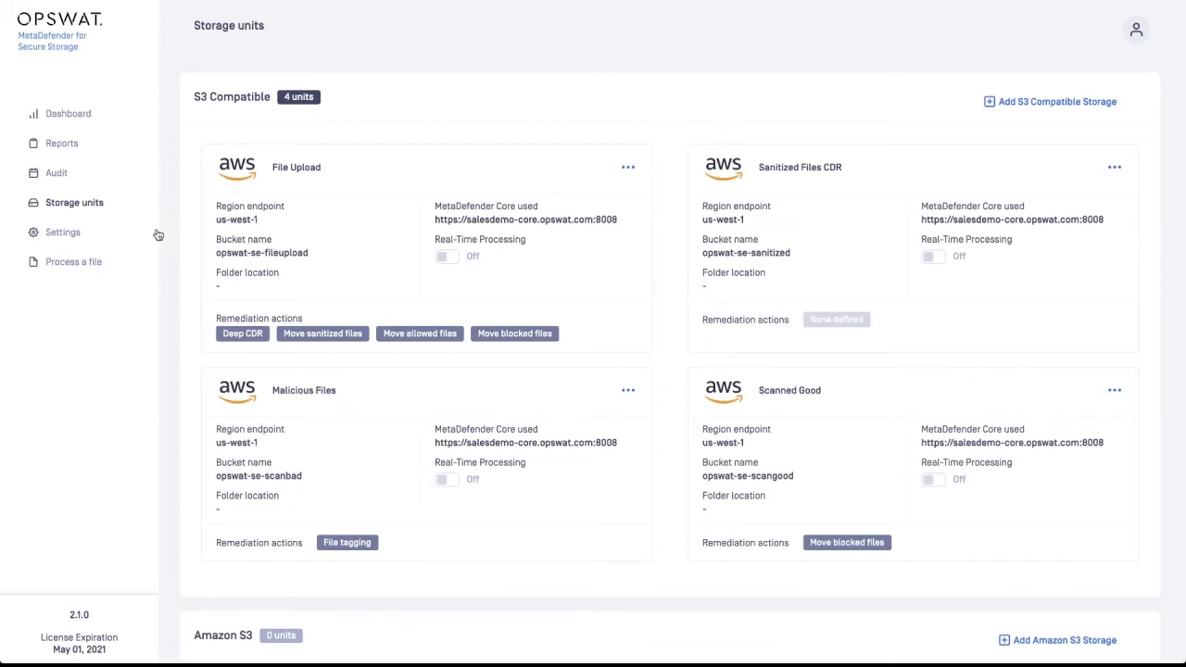
Check the mdss share in Finder and the opswat-se-scangood bucket in the file-transfer client, and return to Chrome
key("super+Tab")
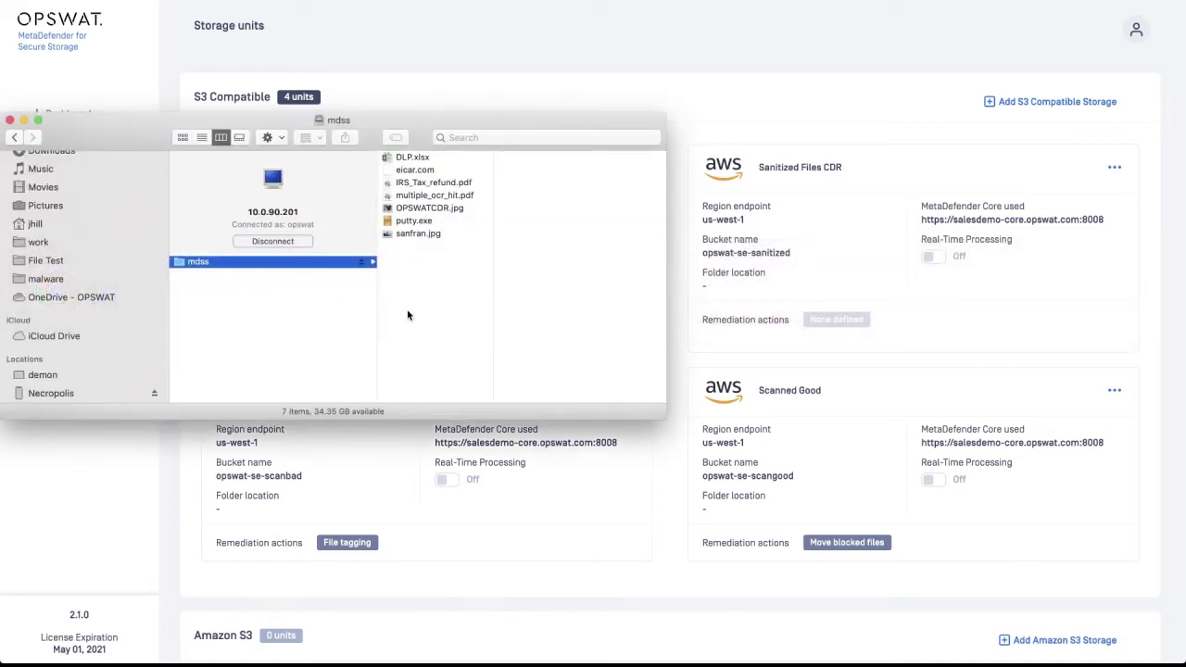
key("super+Tab")
key("super+Tab")
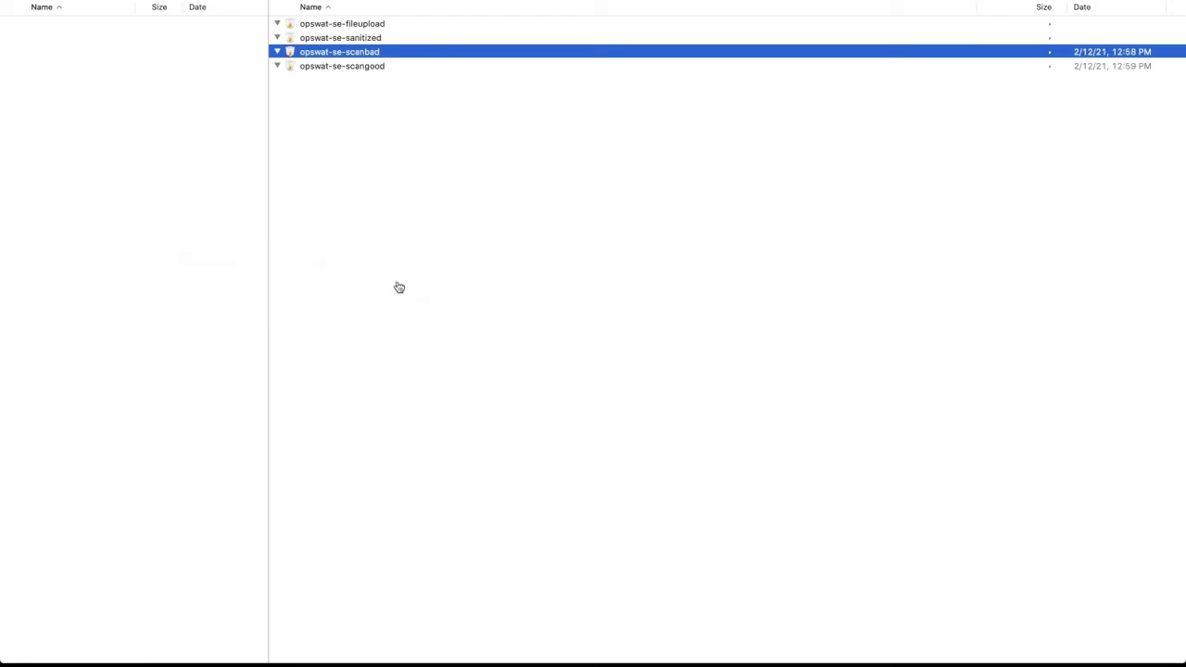
left_click(359, 66)
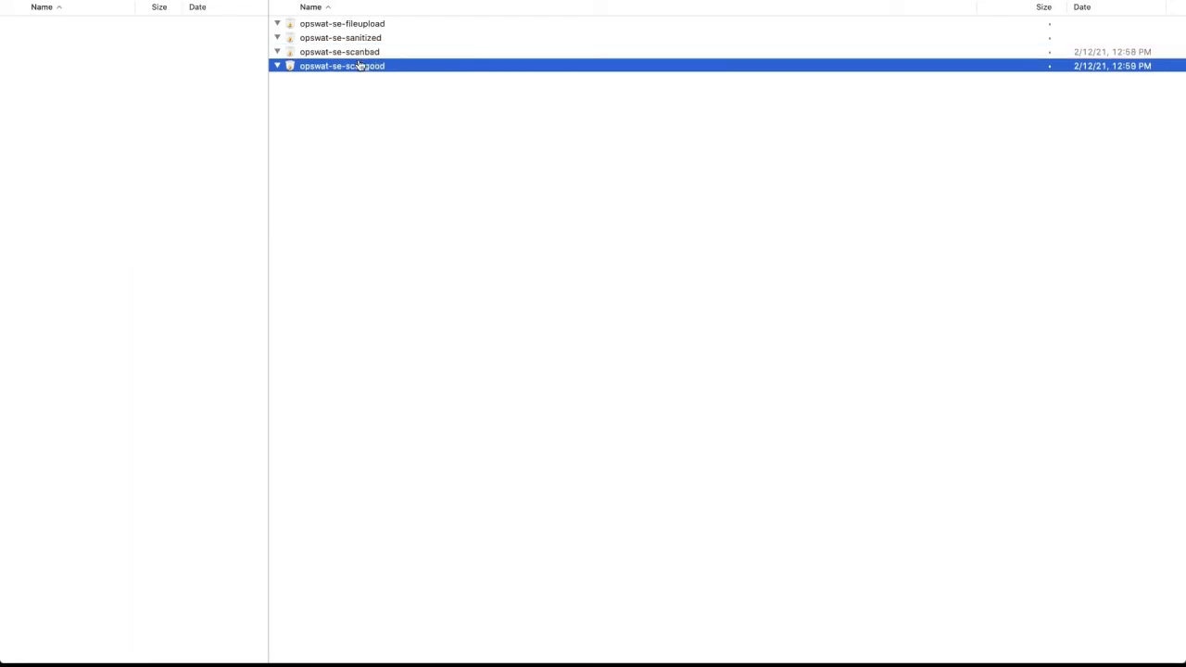
key("super+Tab")
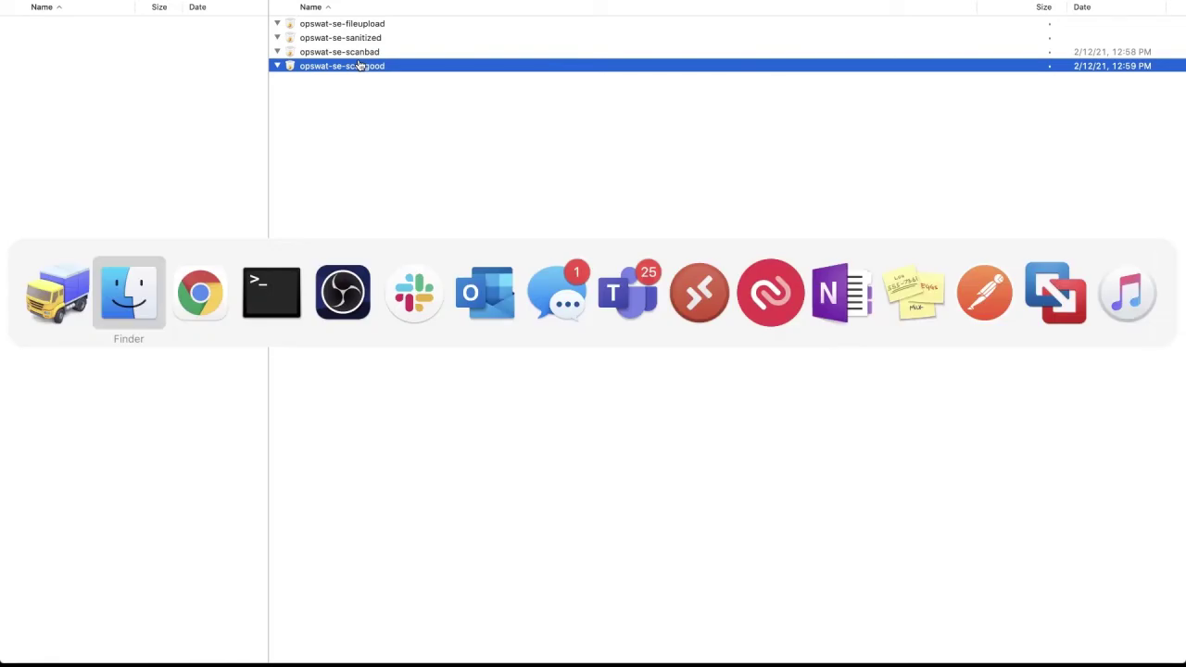
key("super+Tab")
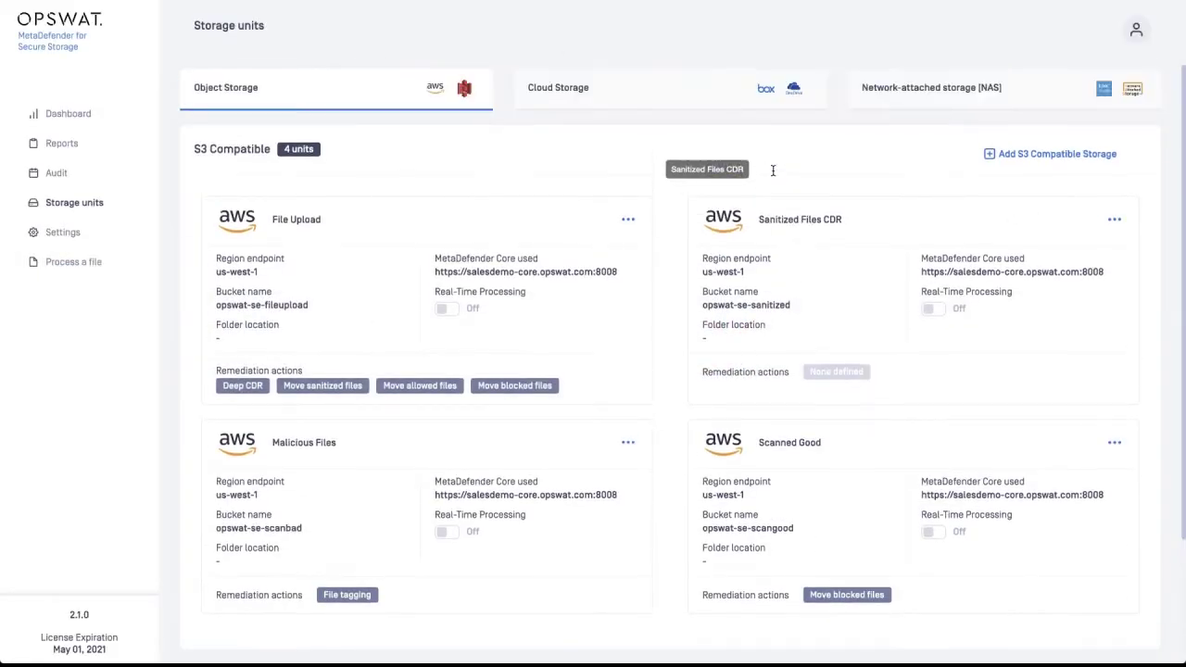
Review the Deep CDR and Move/Delete remediation actions of the CentOS MDSS SMB Storage unit, and close them without saving
left_click(1025, 87)
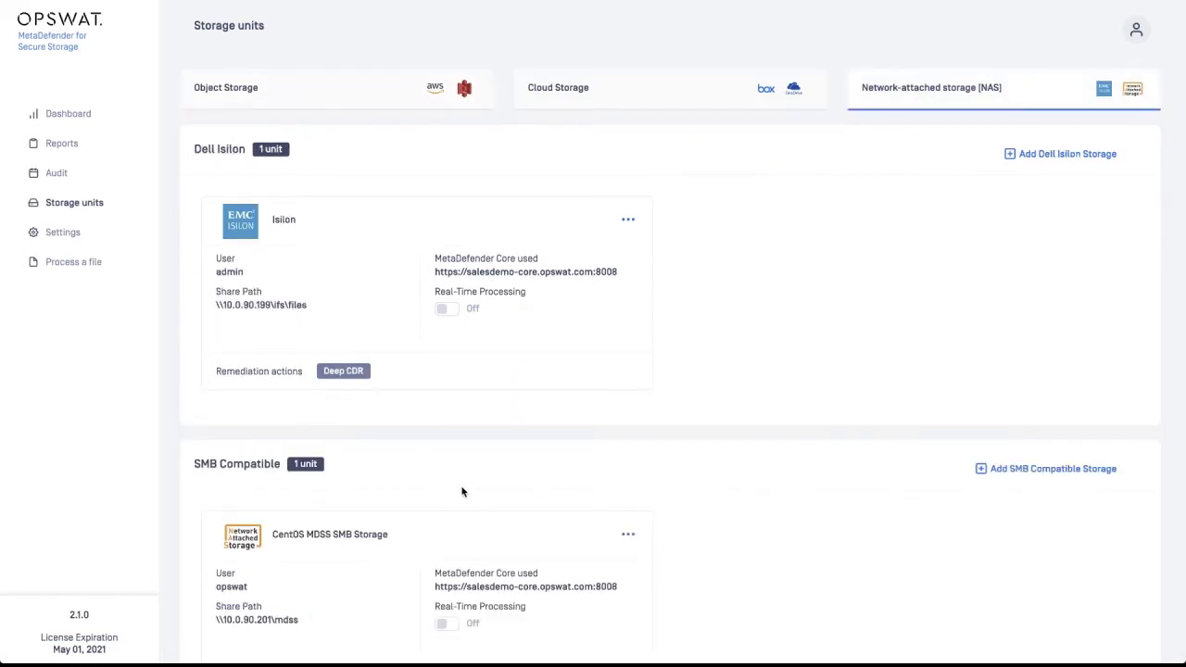
scroll(461, 489, "down", 3)
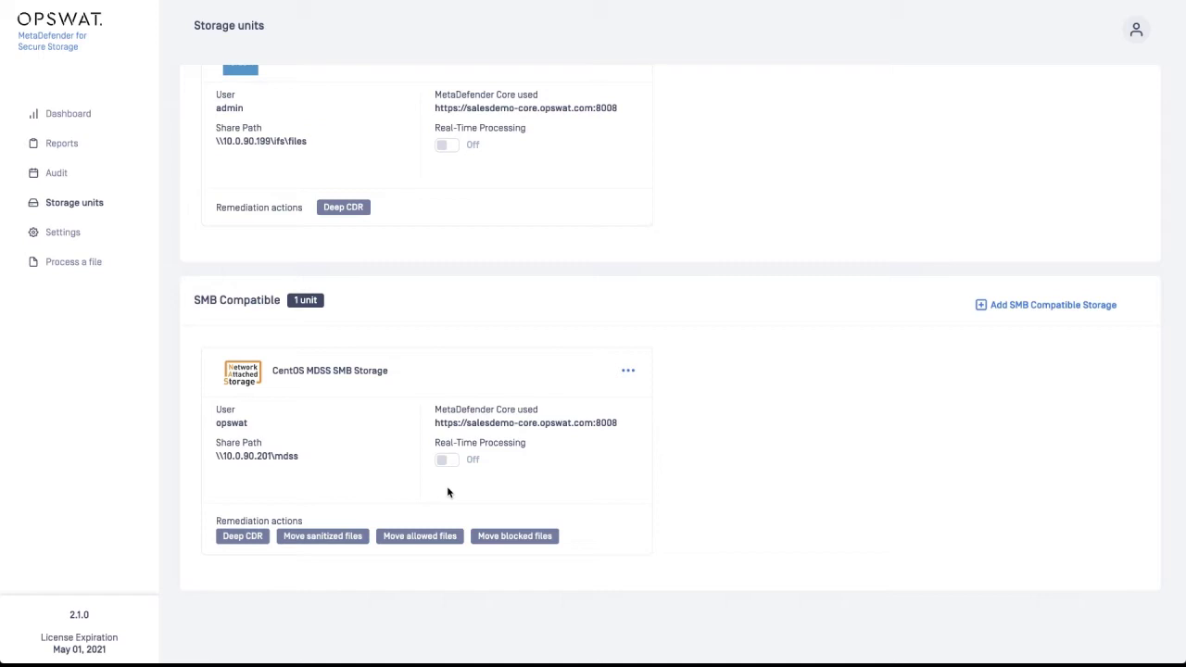
left_click(628, 371)
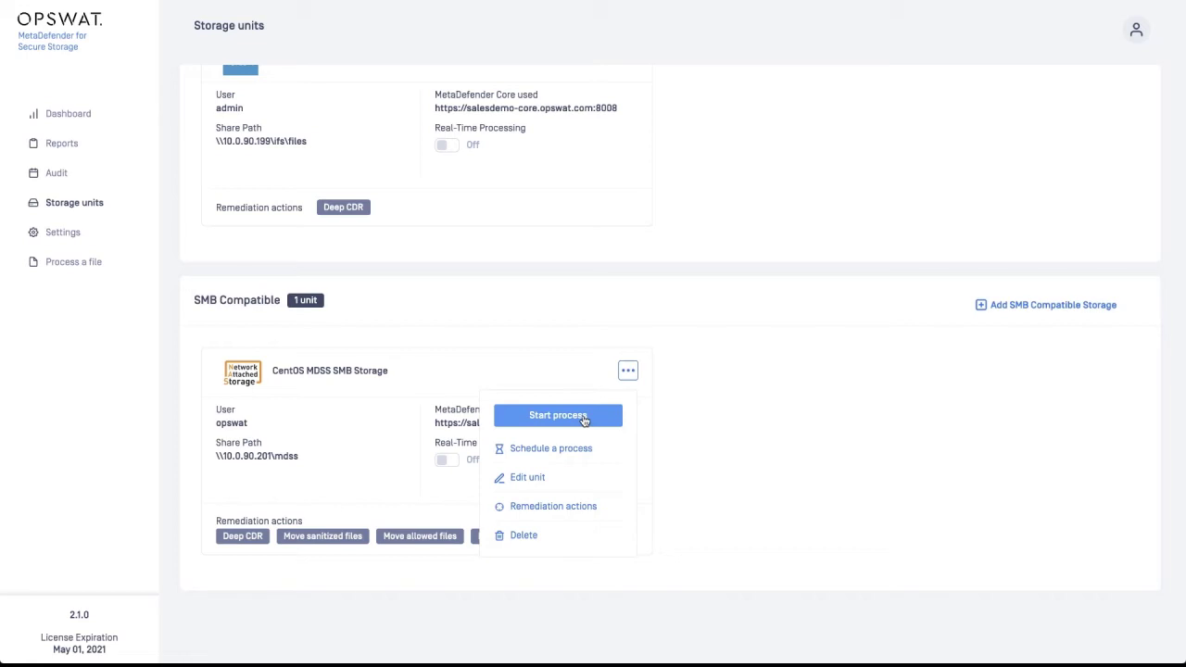
left_click(570, 508)
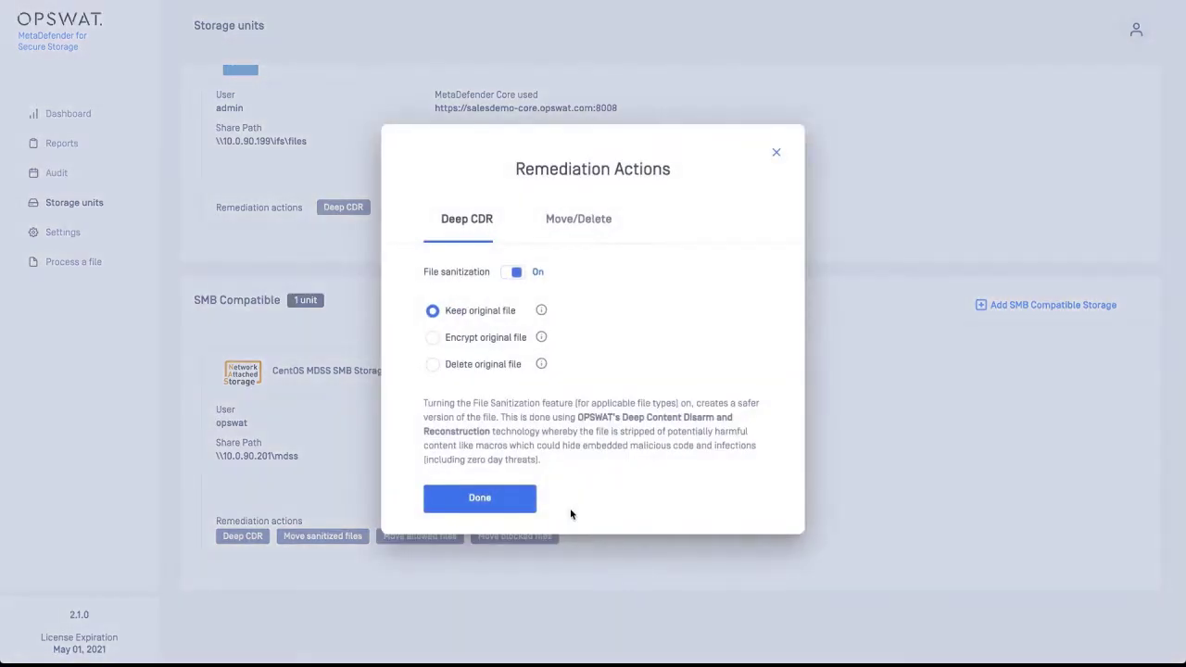
left_click(577, 222)
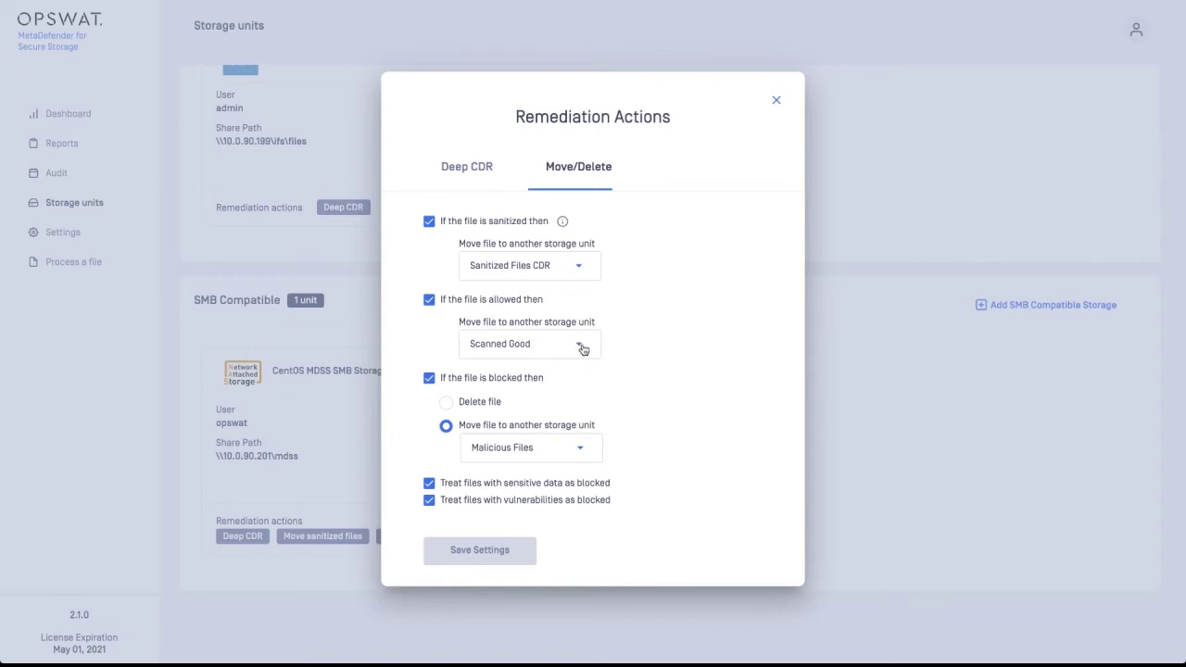
left_click(582, 349)
left_click(579, 347)
left_click(777, 103)
Start a process named On Demand Scan on the CentOS MDSS SMB Storage unit
left_click(630, 372)
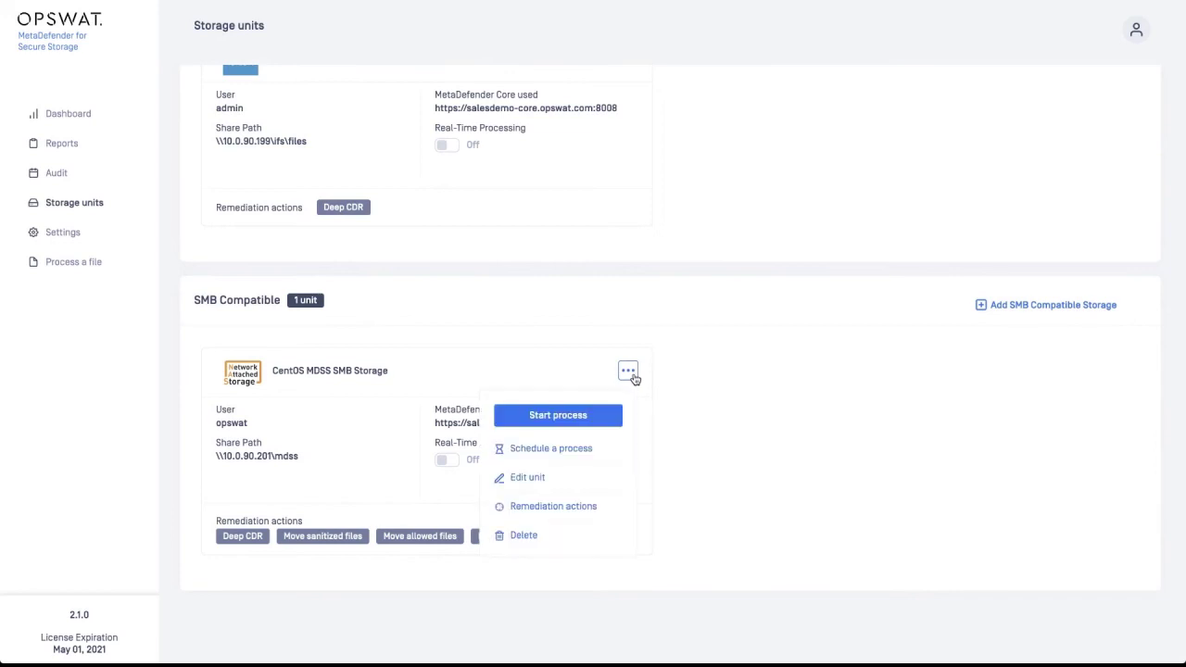
left_click(600, 416)
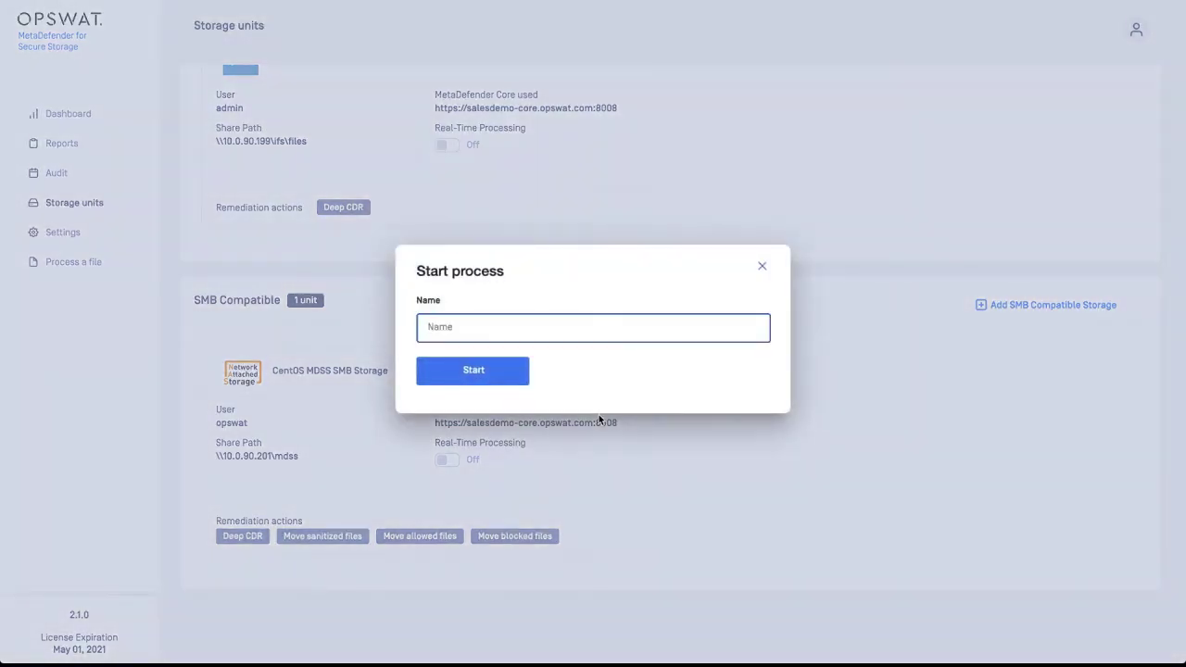
type("On Demand Scan")
left_click(487, 380)
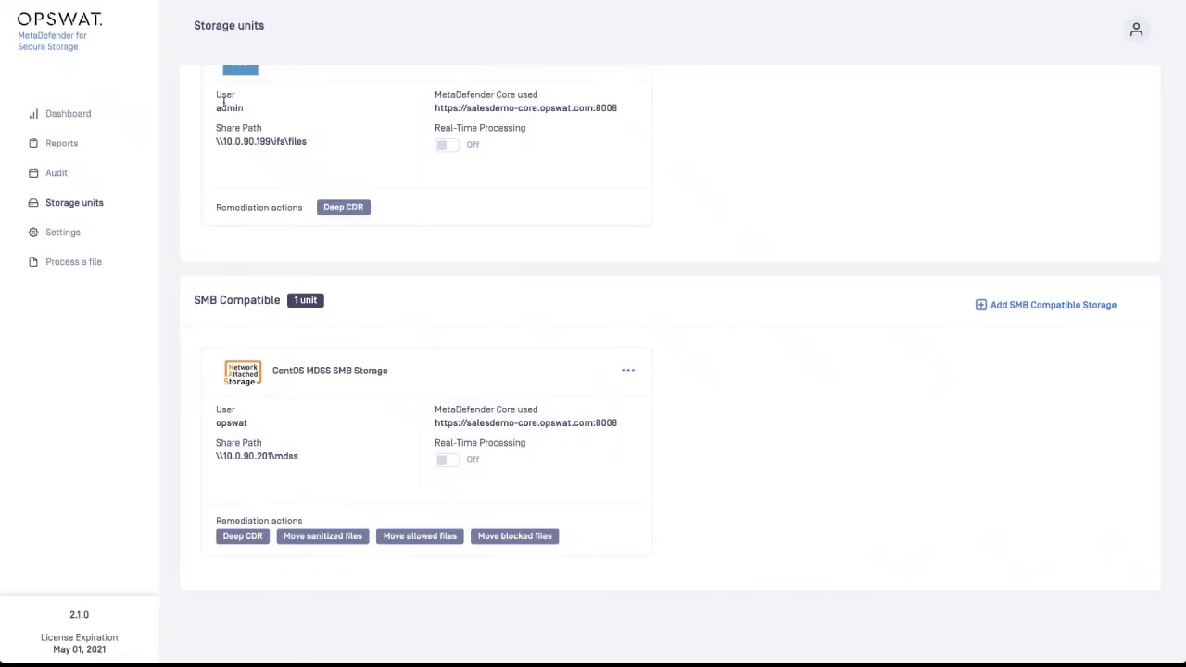
Follow the On Demand Scan's process details from the SMB Compatible dashboard and open its report
left_click(65, 116)
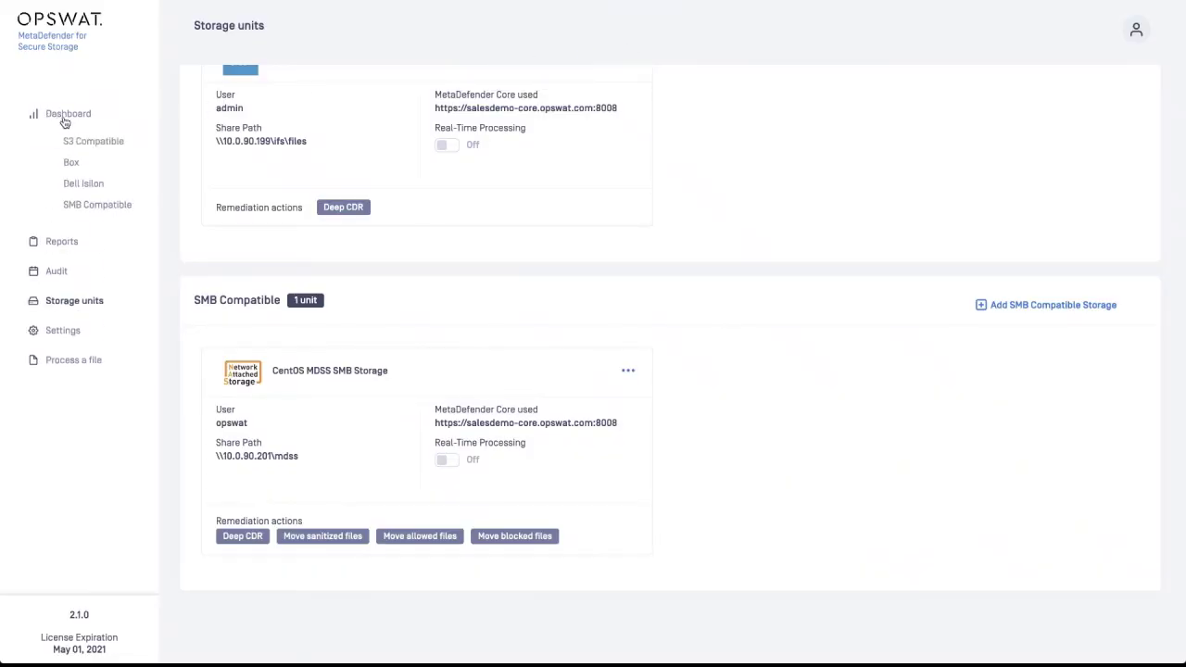
left_click(88, 205)
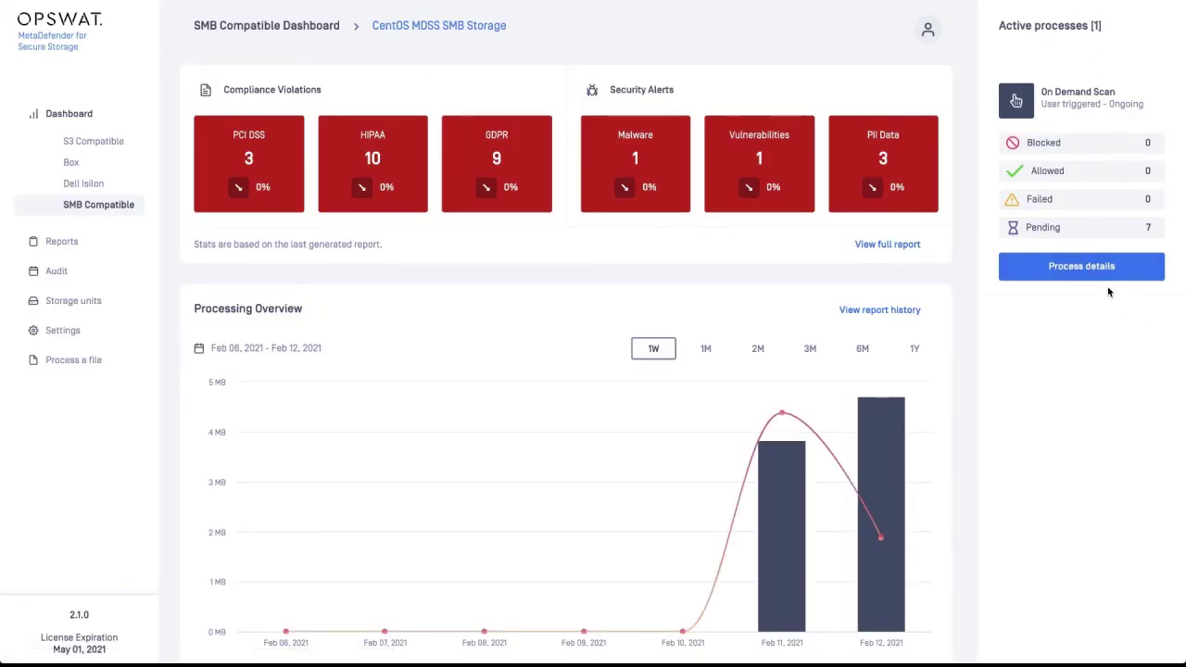
left_click(1090, 266)
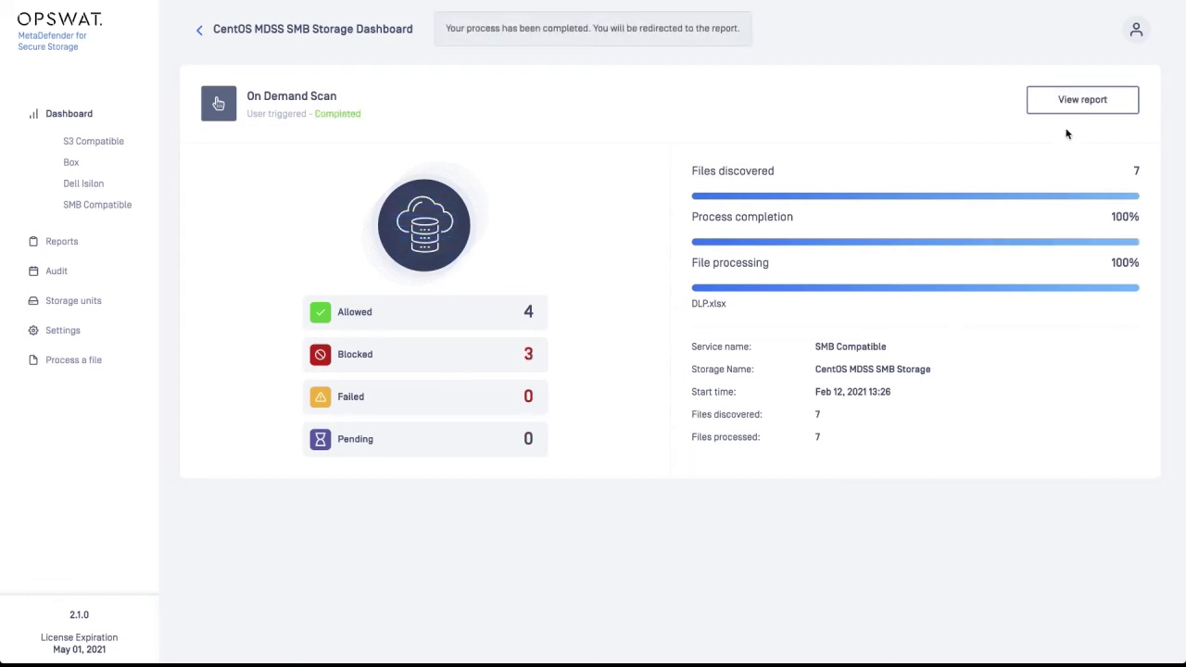
left_click(1079, 101)
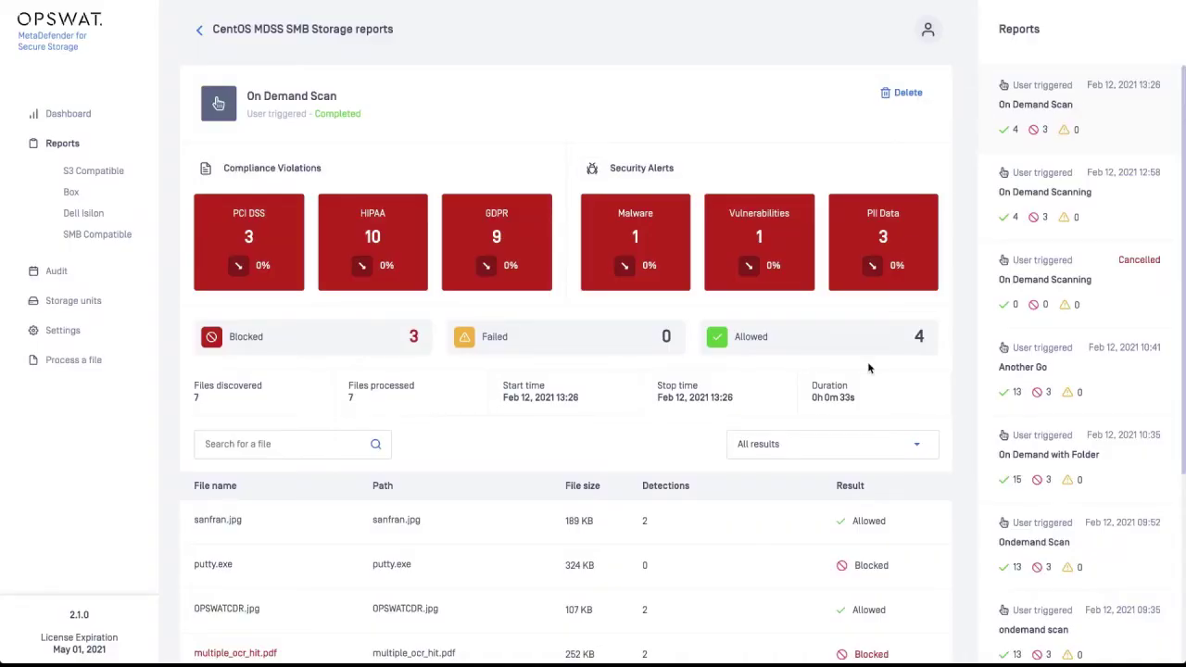
Show 10 items per page in the scan report's file list and open the details of eicar.com
scroll(643, 471, "down", 3)
left_click(222, 522)
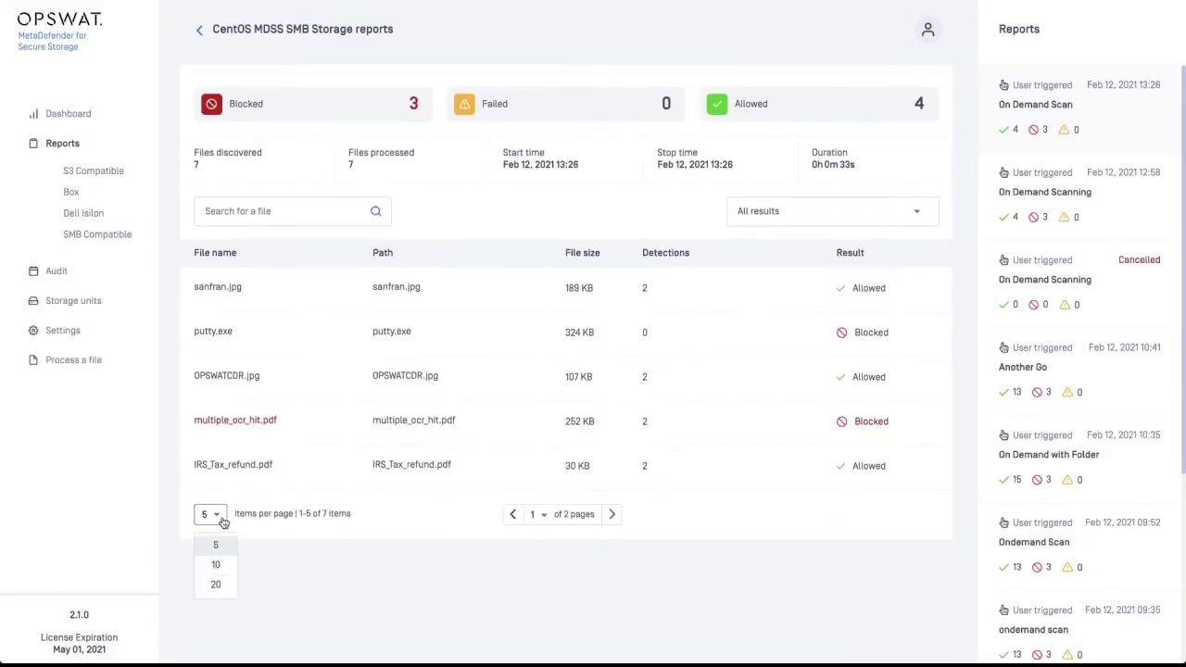
left_click(217, 564)
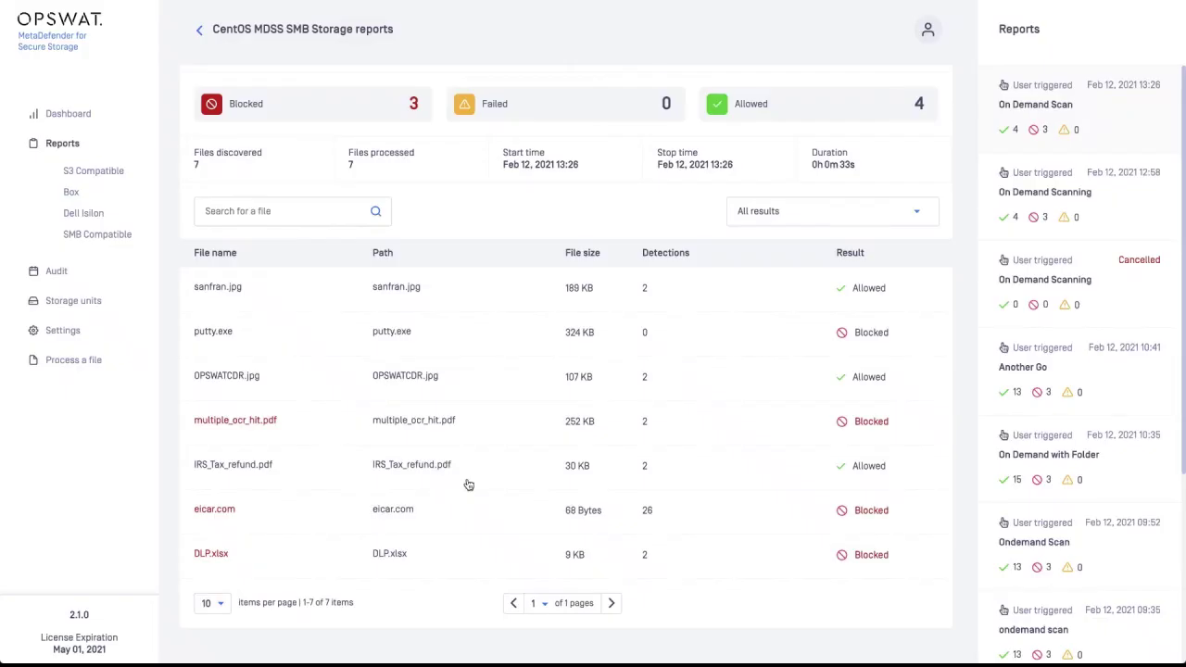
scroll(469, 485, "down", 2)
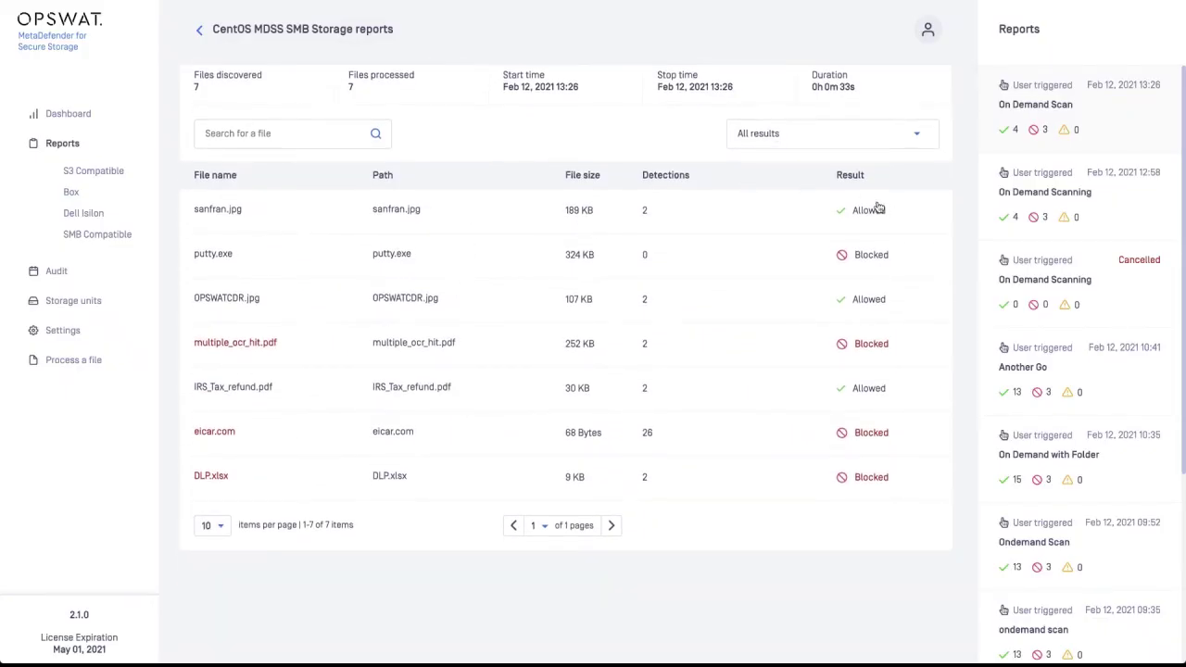
left_click(285, 442)
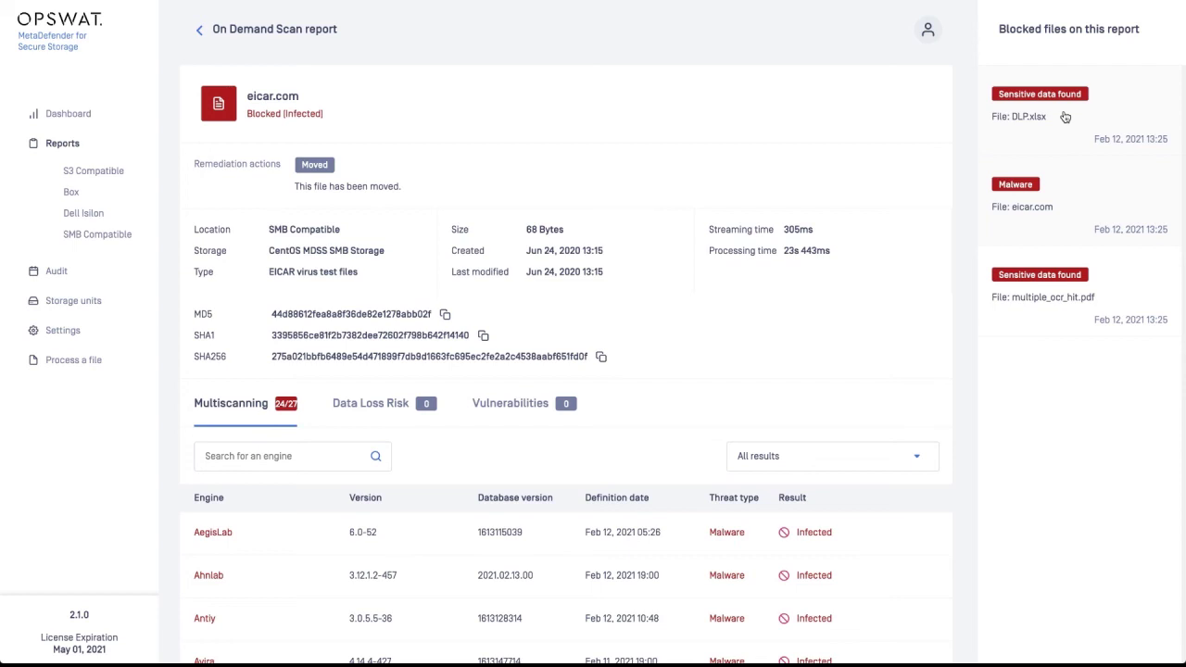
Switch to the file-transfer client to inspect the opswat-se-scanbad and opswat-se-scangood bucket contents, and return to Chrome
key("super+Tab")
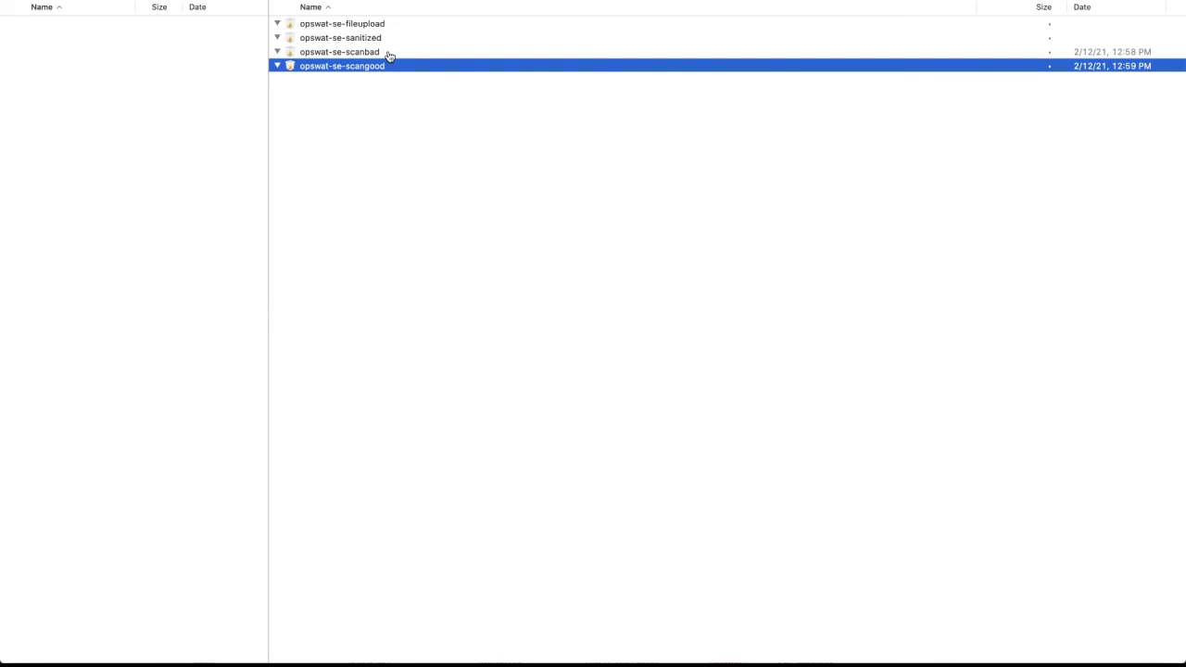
left_click(360, 52)
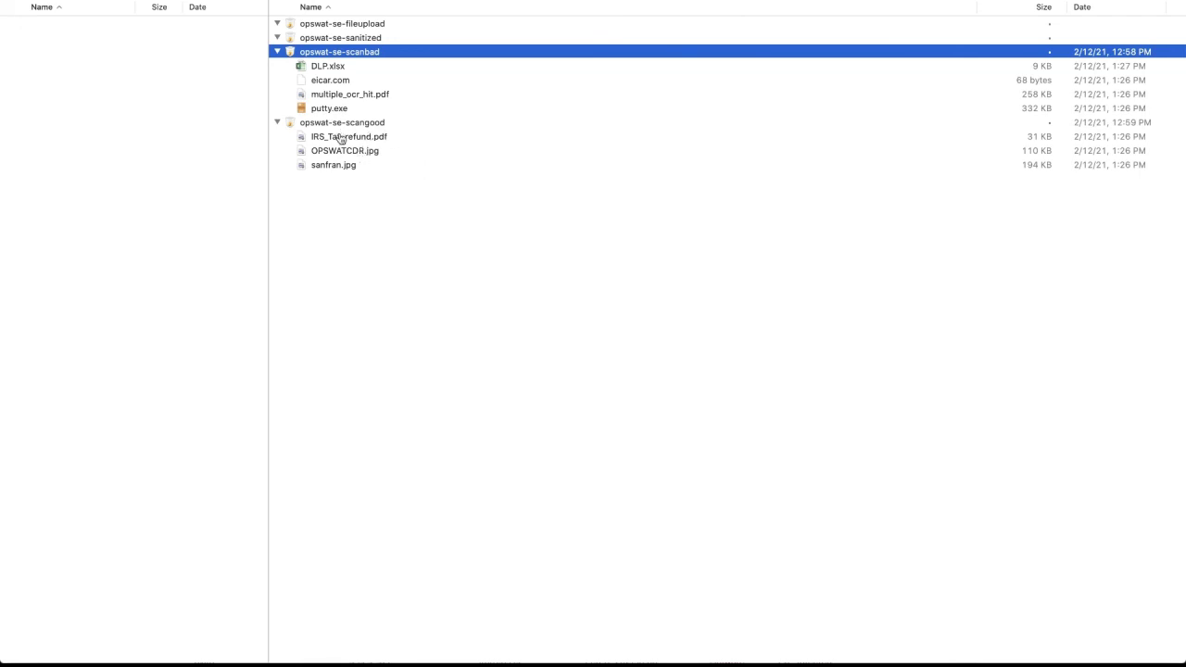
key("super+Tab")
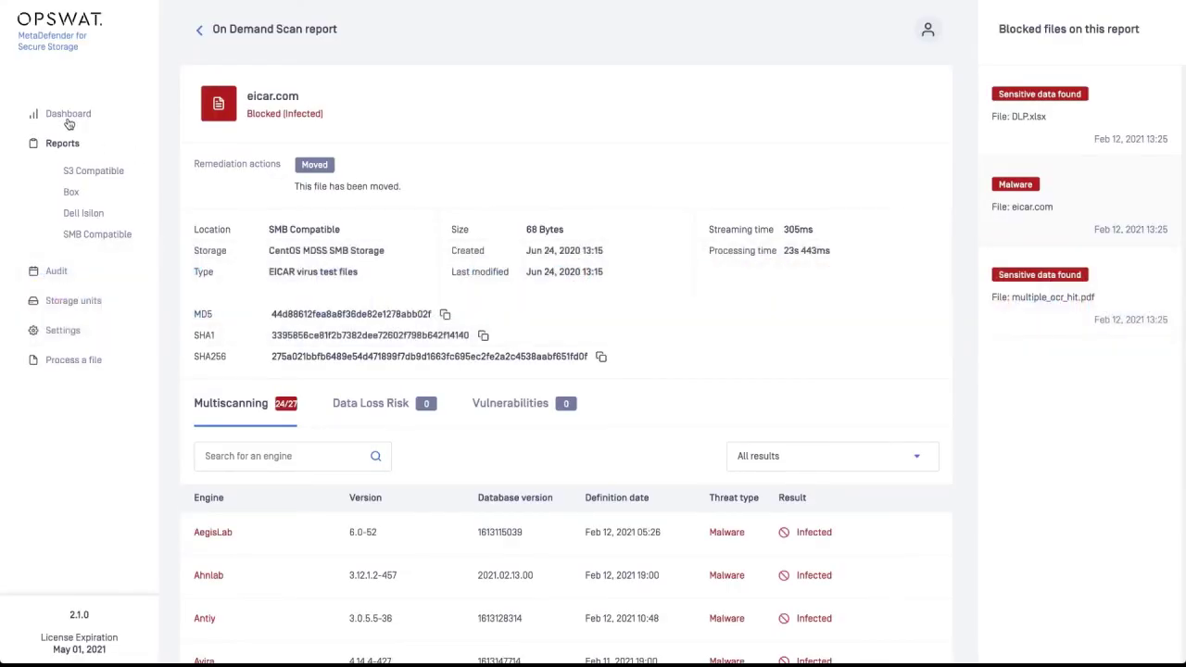
Open the SMB Compatible dashboard and examine its processing overview and the sections below it
left_click(69, 113)
left_click(98, 204)
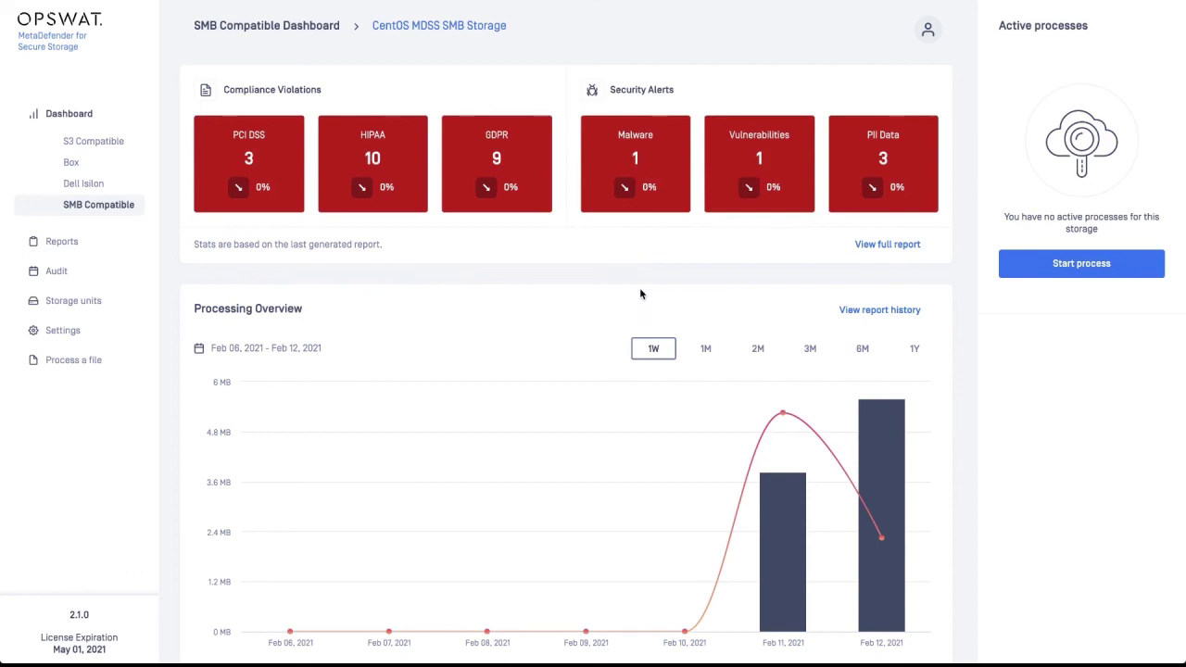
scroll(640, 293, "down", 3)
scroll(639, 294, "down", 5)
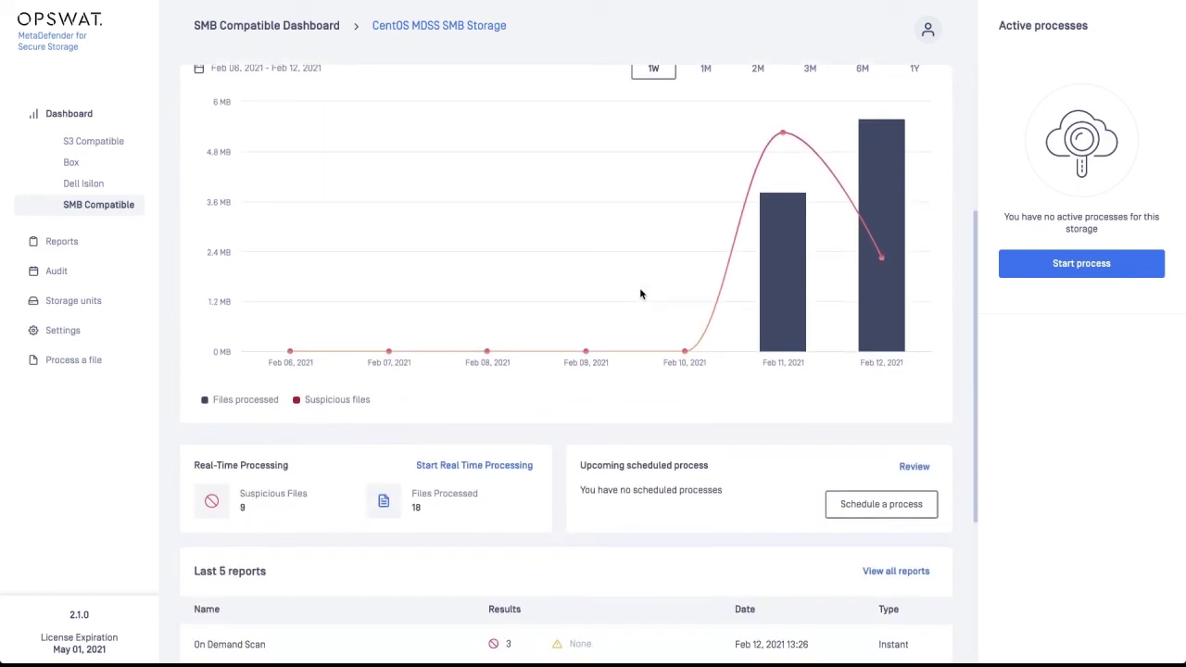